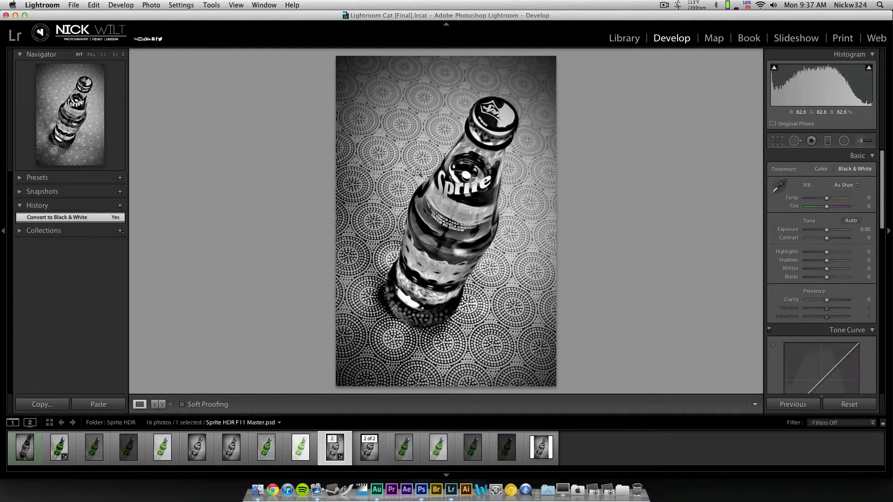
Step: Compare the original IMG_5714.CR2 bottle photo with the black-and-white Sprite HDR F11 Master-Edit, then glance at Photoshop's open windows
left_click(24, 454)
left_click(24, 455)
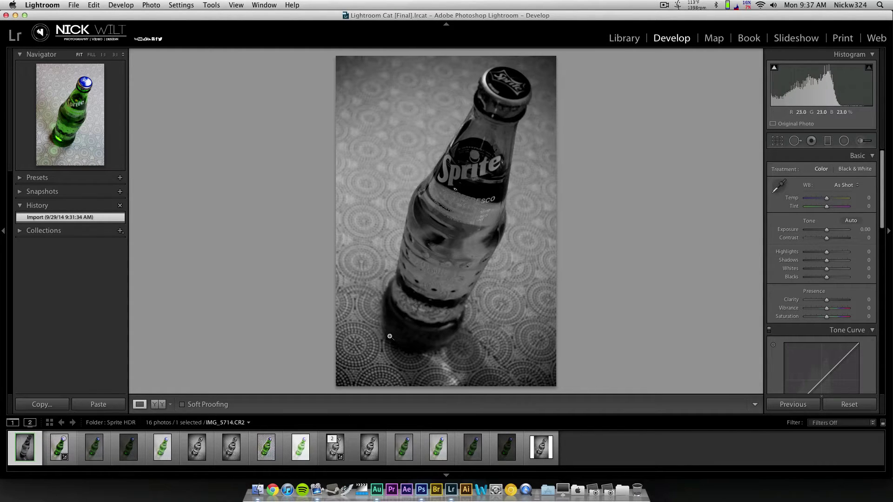
left_click(335, 440)
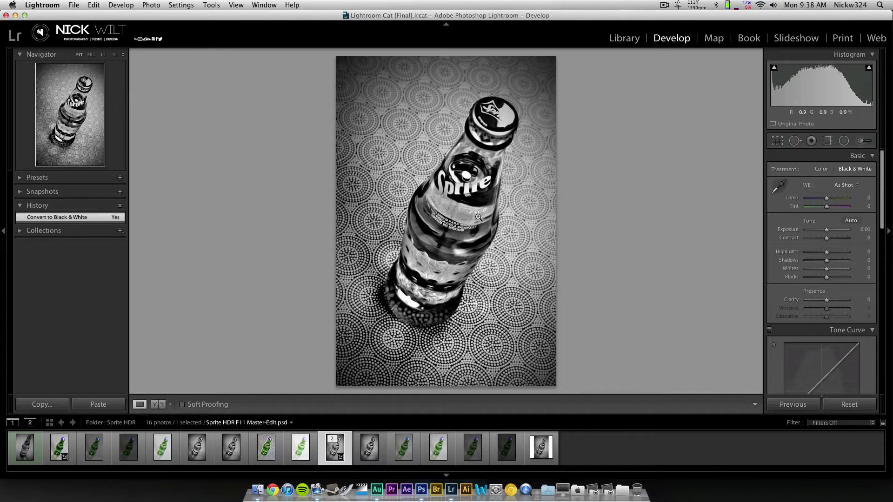
left_click(422, 479)
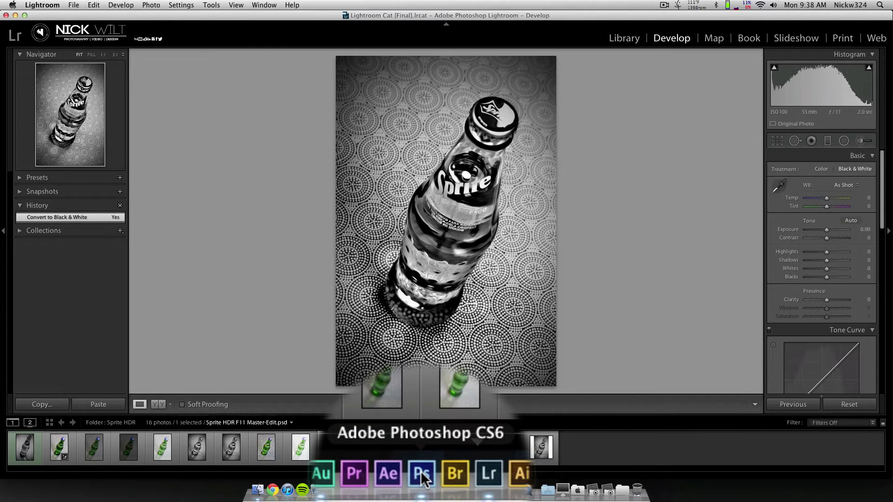
left_click(421, 472)
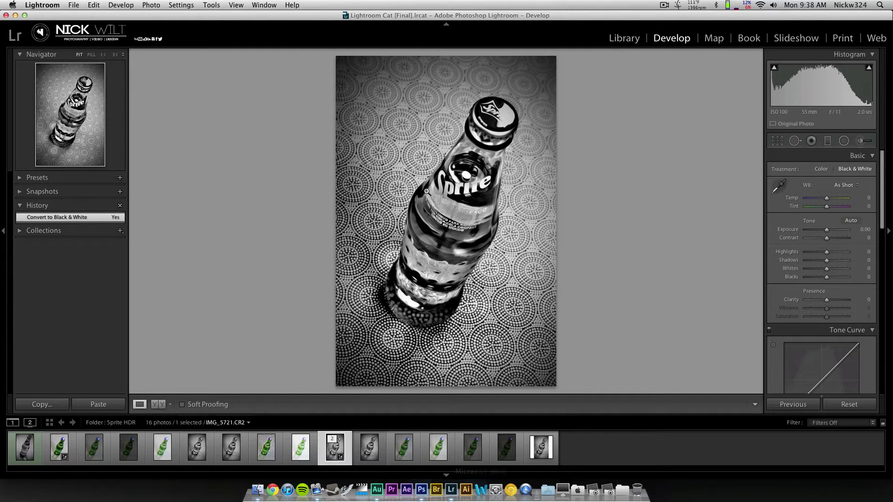
Step: Filter the grid to the F11 folder's five photos and open them in Develop
left_click(624, 38)
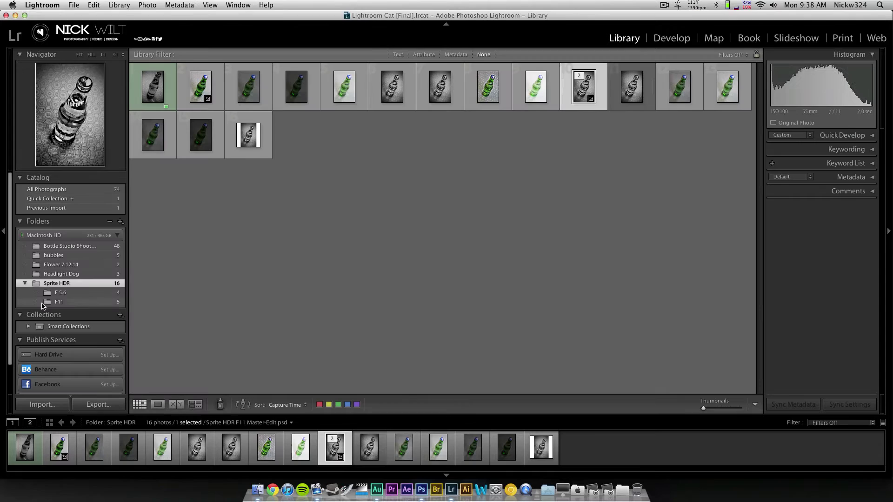
left_click(69, 302)
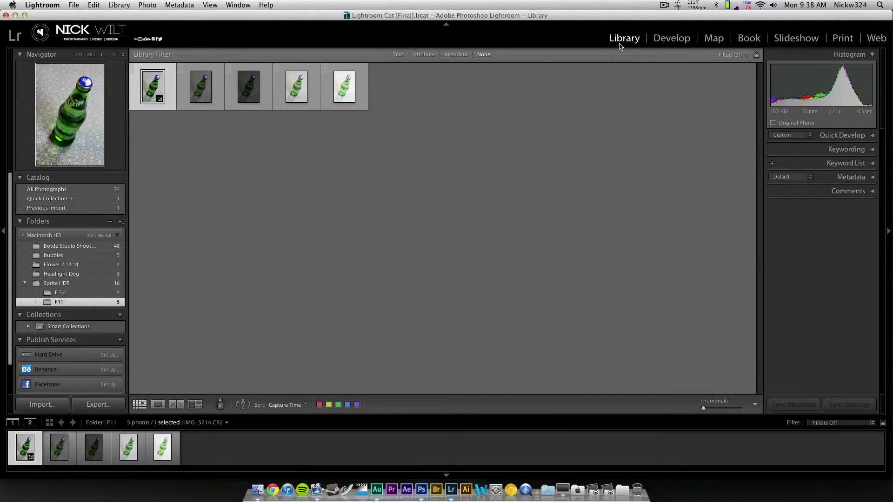
left_click(671, 38)
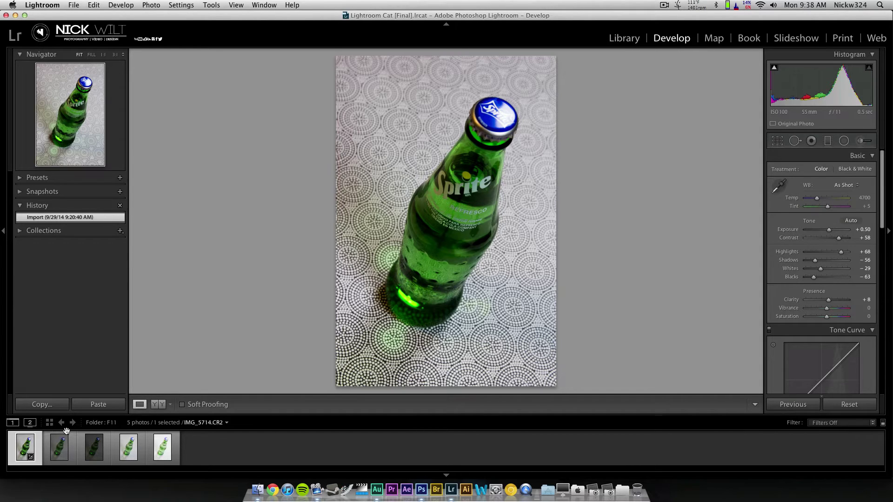
Step: Step through the five bracketed exposures, IMG_5714 to IMG_5718, ending back on IMG_5714
key("Right")
key("Right")
key("Right")
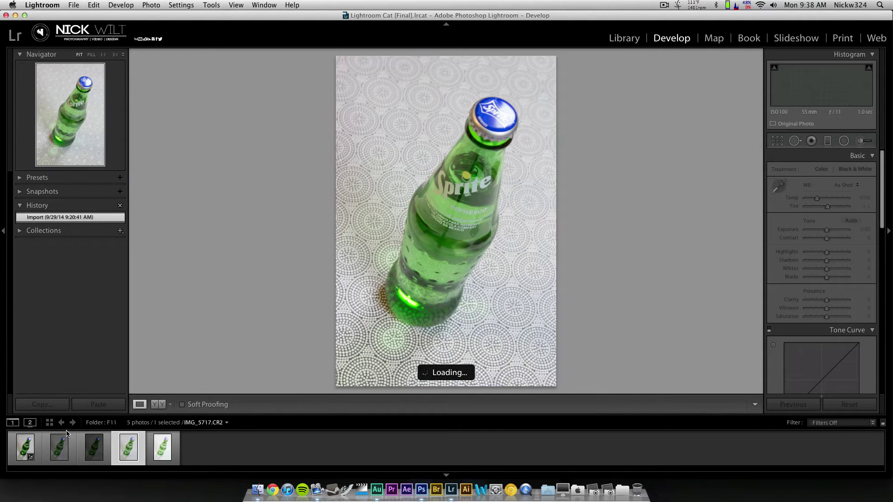
key("Right")
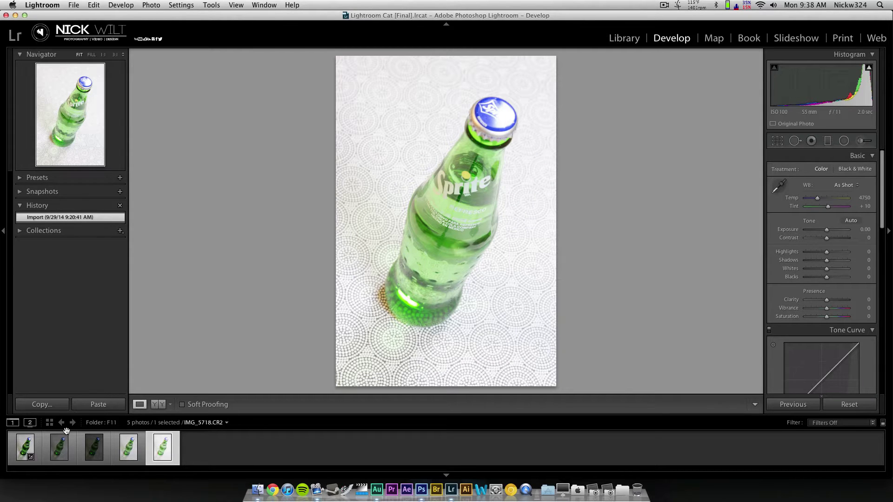
key("Left")
key("Left")
key("Left")
key("Left")
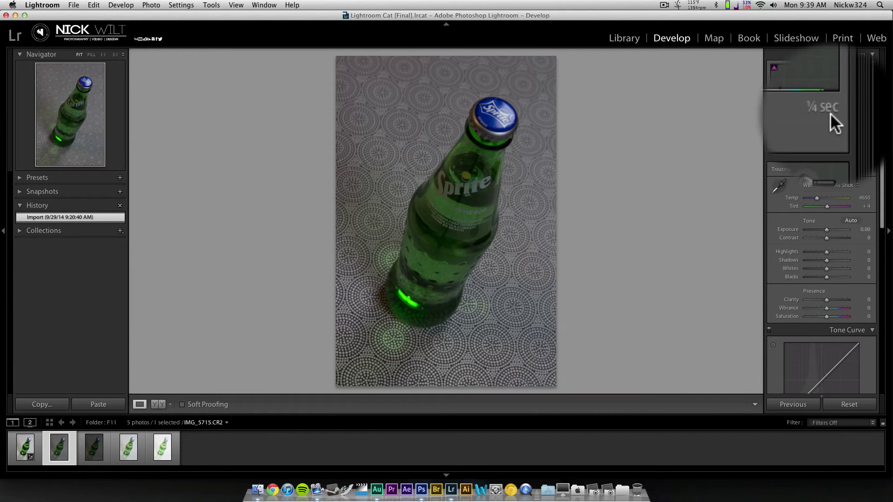
key("Right")
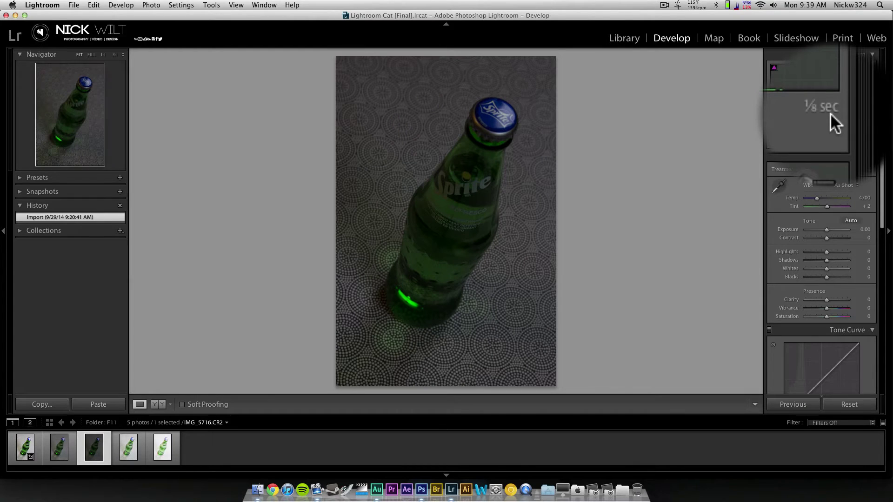
key("Right")
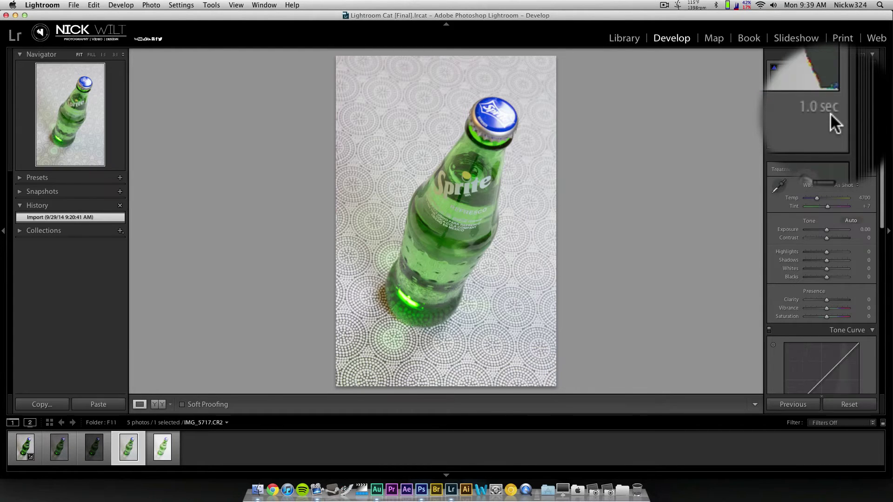
key("Right")
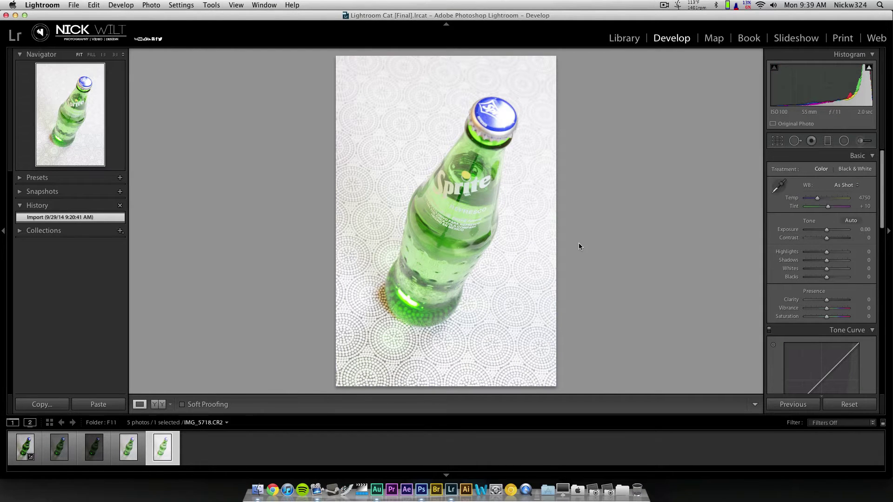
key("Left")
key("Left")
key("Left")
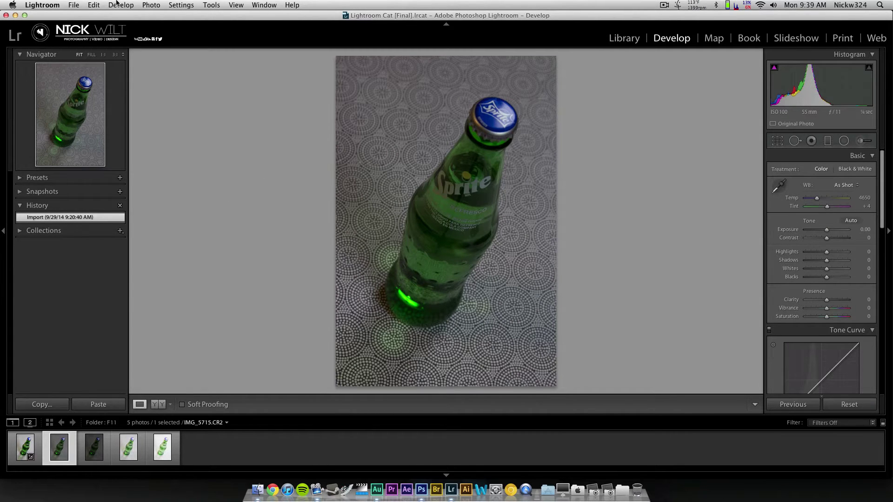
key("Left")
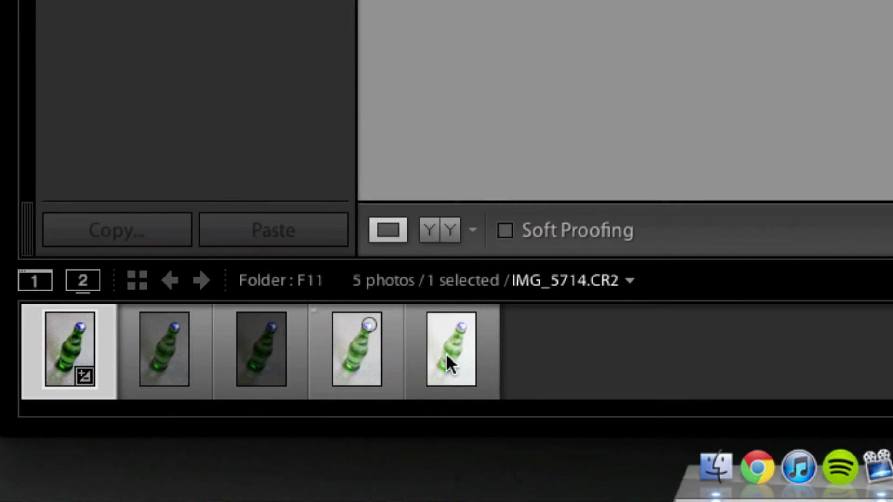
Step: Select all five bracketed exposures and choose Merge to HDR Pro in Photoshop from the context menu
left_click(439, 336, "shift")
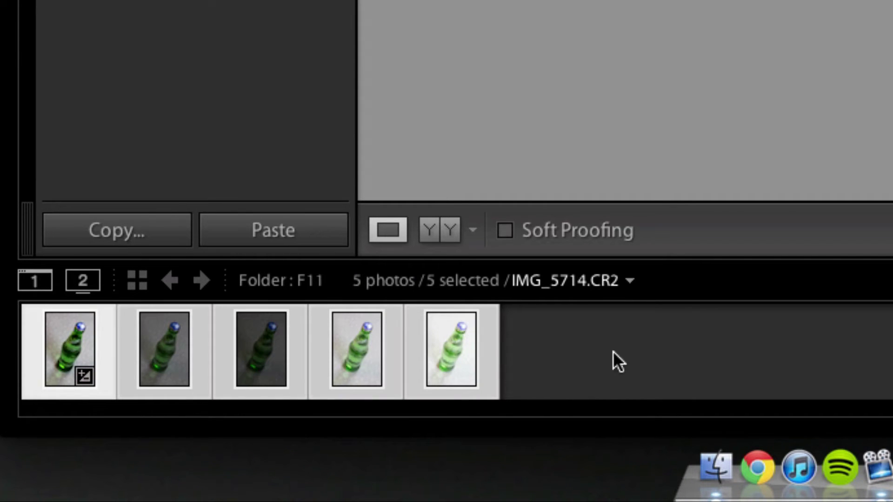
right_click(376, 364)
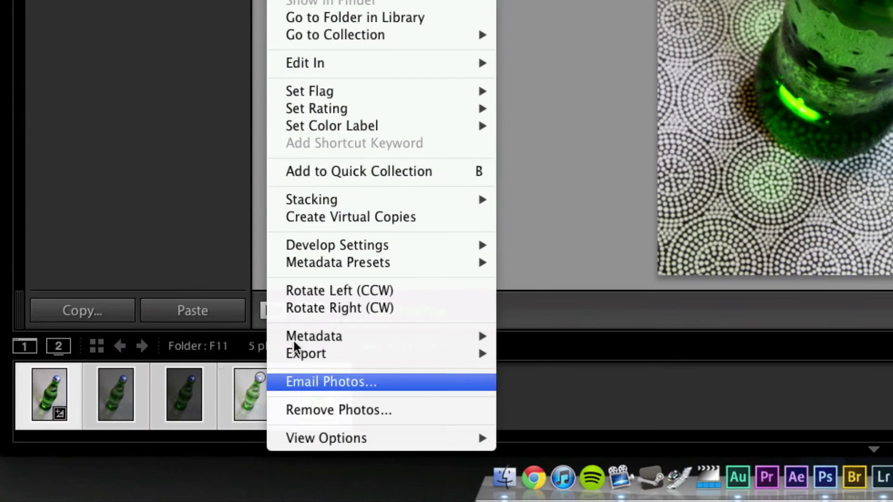
mouse_move(343, 61)
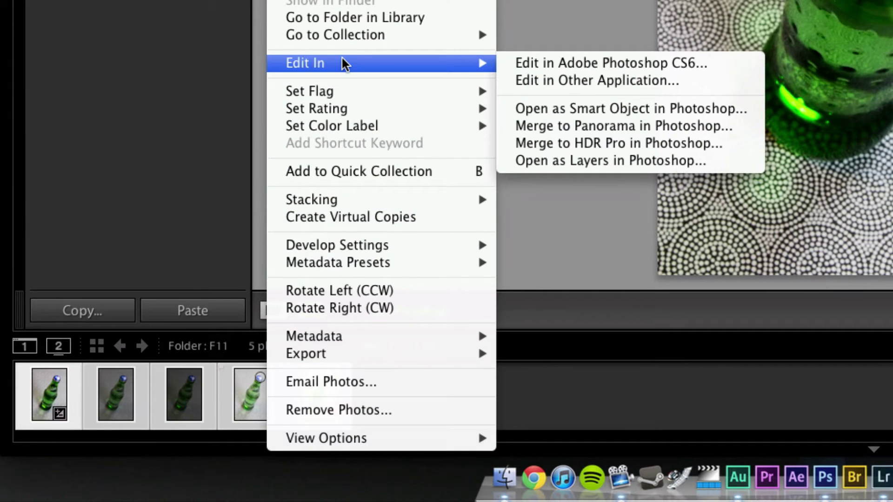
left_click(608, 145)
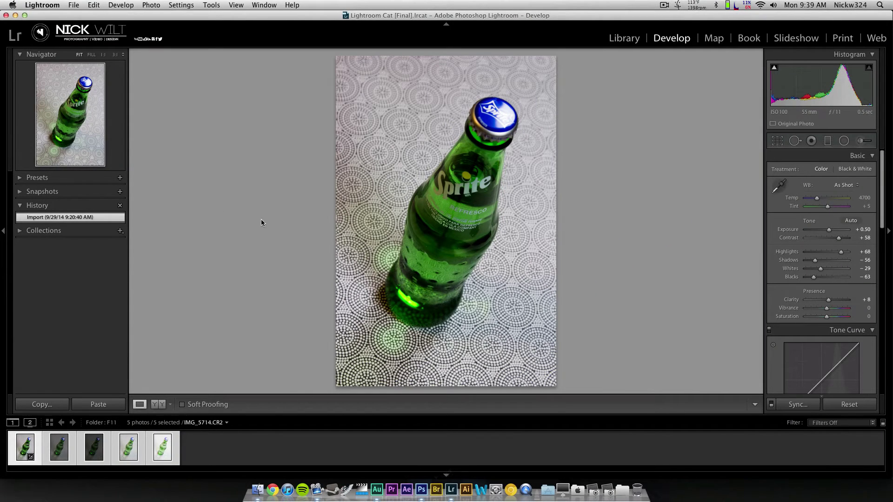
left_click(210, 4)
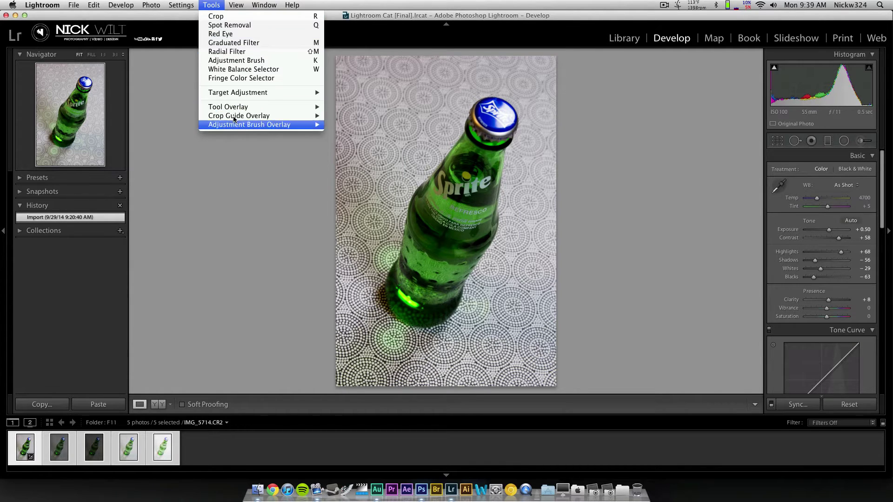
left_click(269, 449)
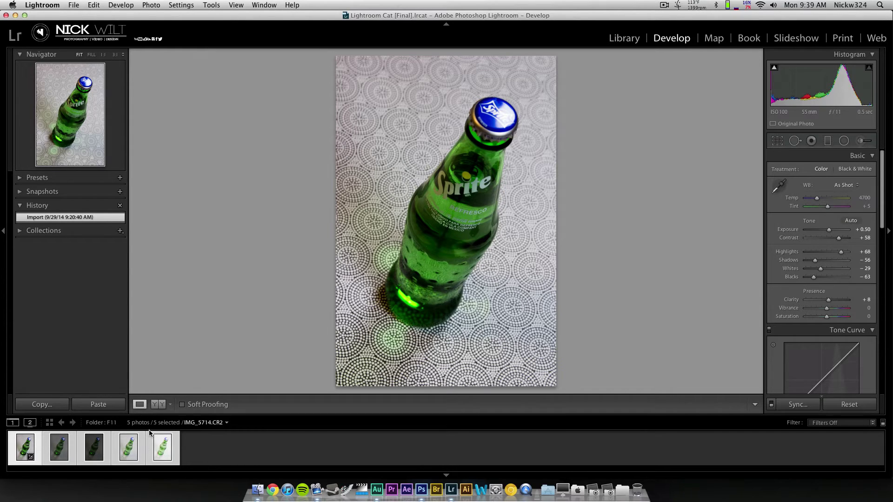
Step: Choose Merge to HDR Pro in Photoshop again for the five exposures, checking Photoshop before returning
right_click(127, 451)
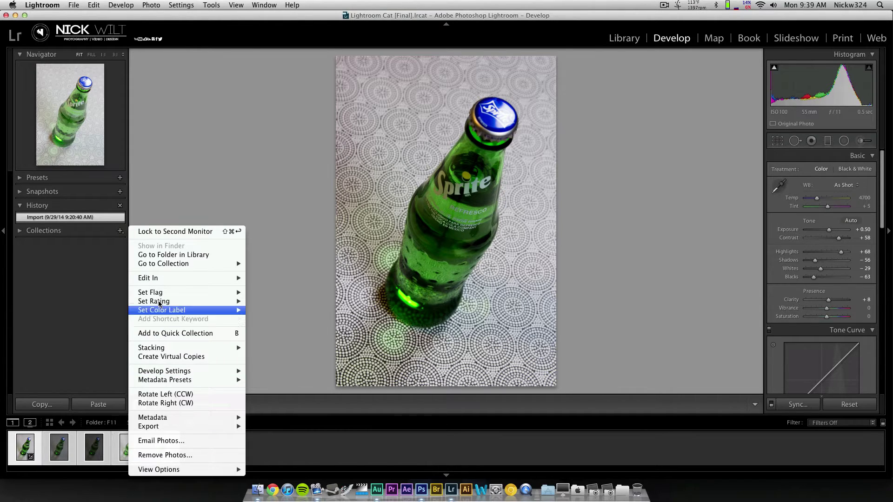
mouse_move(168, 279)
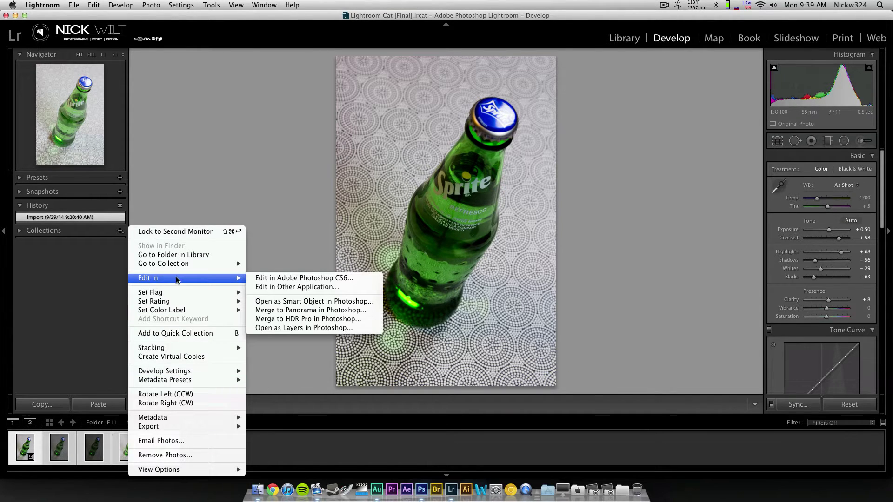
left_click(297, 320)
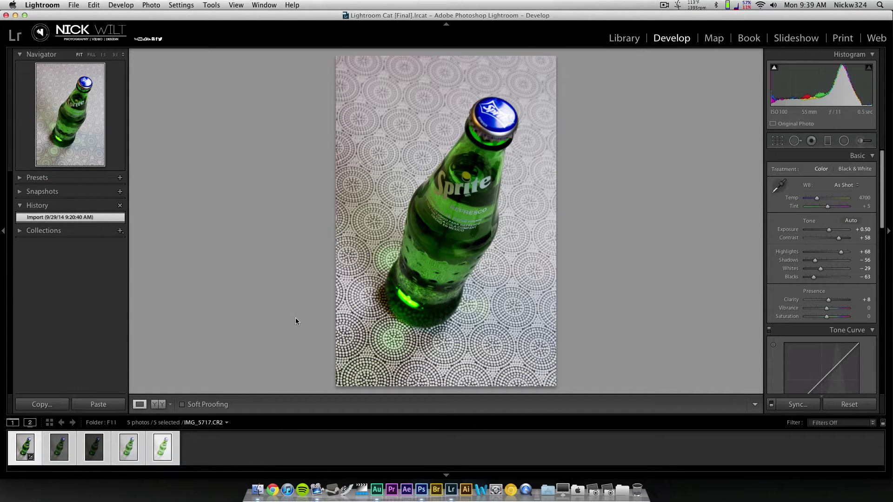
left_click(424, 494)
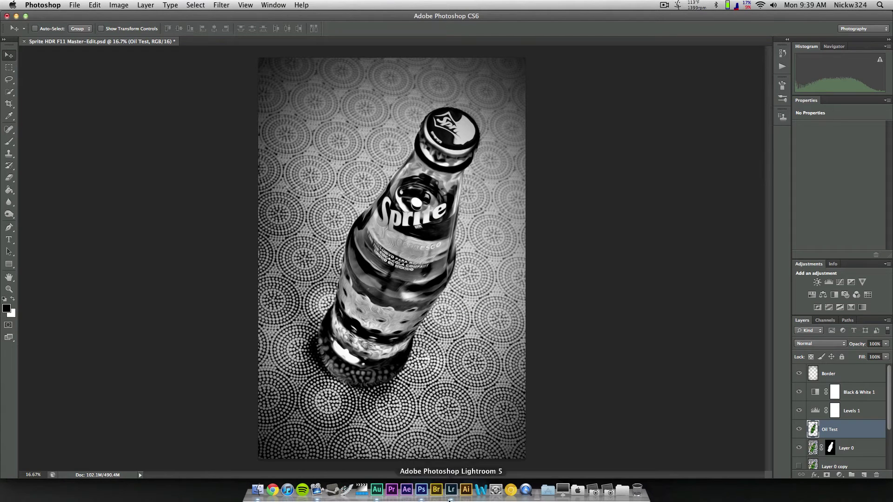
left_click(451, 490)
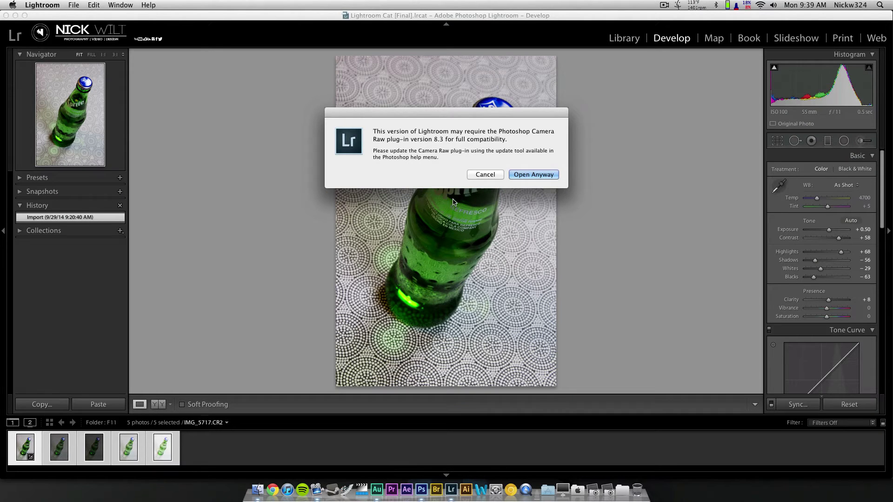
Step: Accept the Camera Raw warning with Open Anyway and switch to Photoshop for the HDR merge
left_click(524, 175)
key("super+Tab")
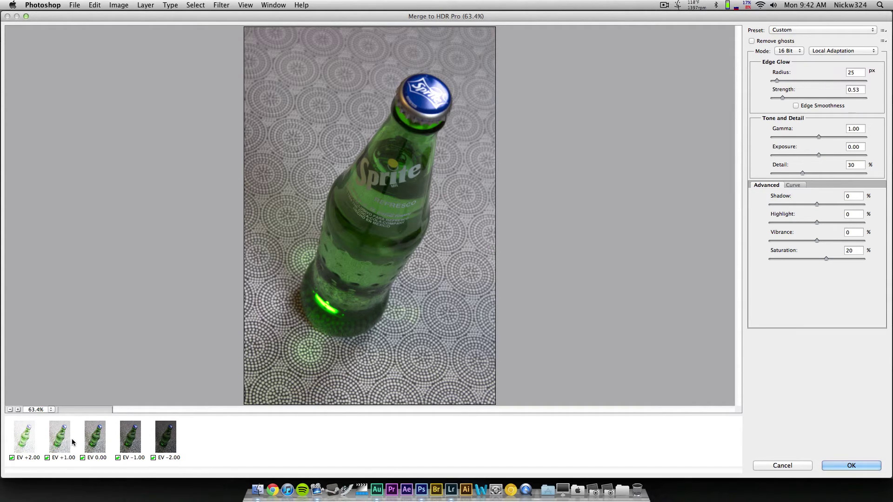
left_click(11, 457)
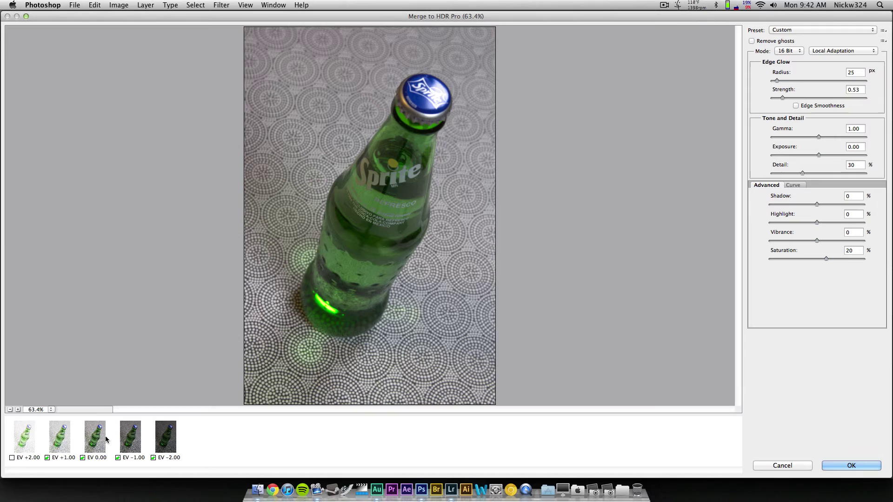
left_click(11, 458)
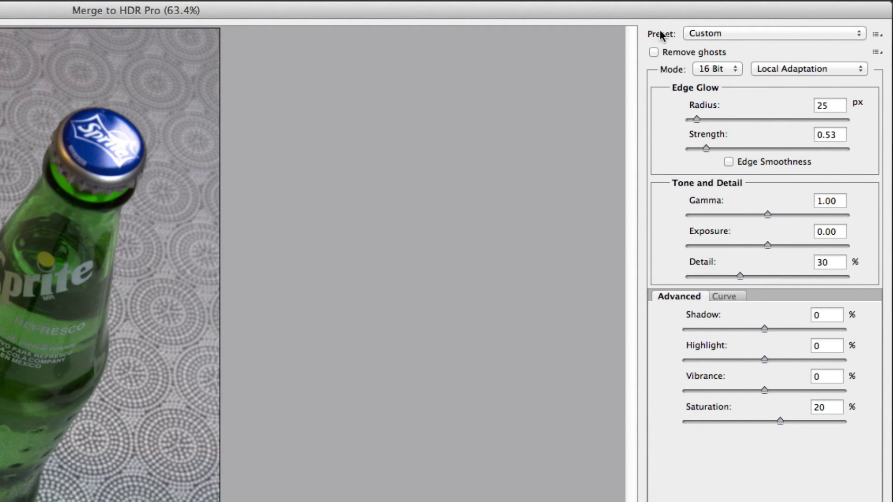
Step: Try the Flat HDR toning preset, then switch to Surrealistic High Contrast
left_click(703, 32)
left_click(714, 33)
left_click(733, 37)
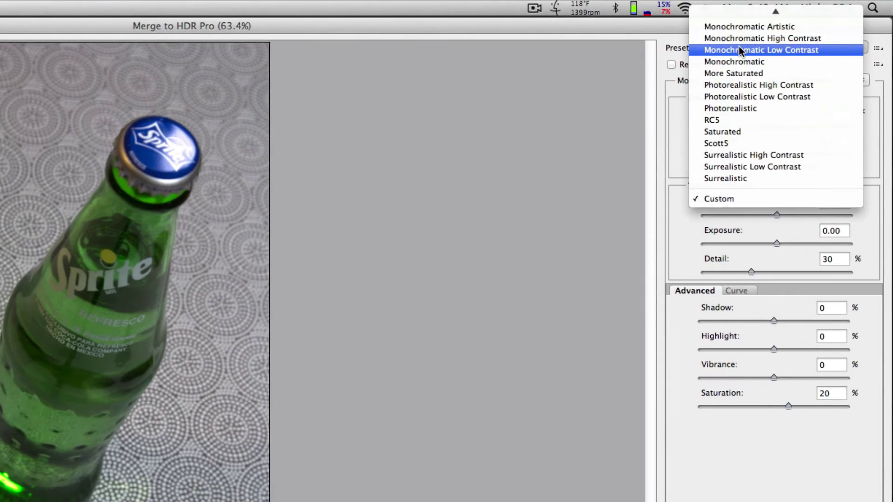
scroll(739, 46, "up", 3)
left_click(732, 46)
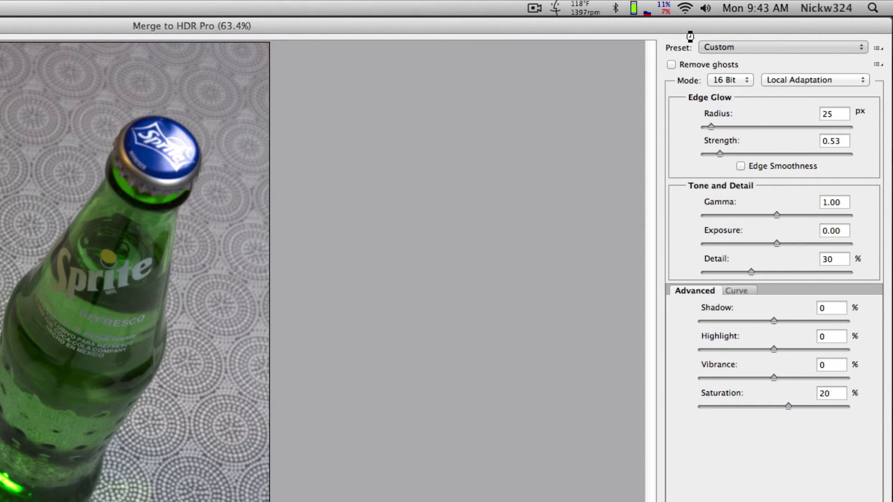
left_click(721, 47)
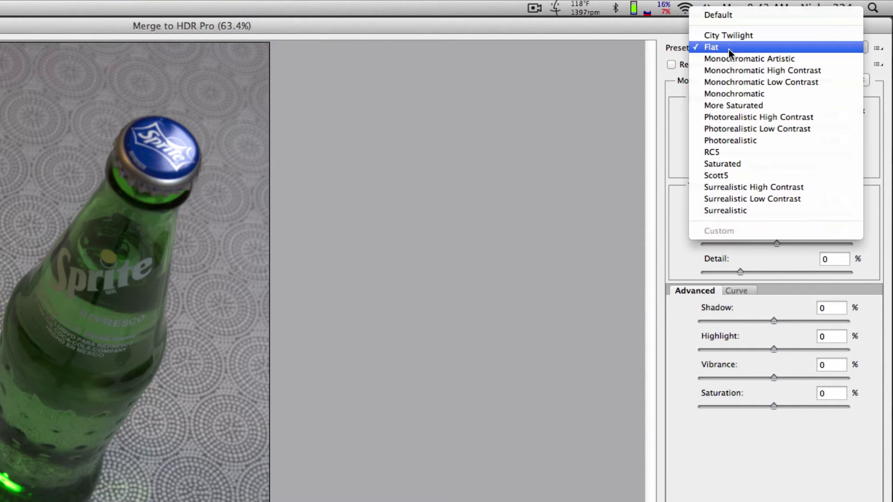
left_click(742, 187)
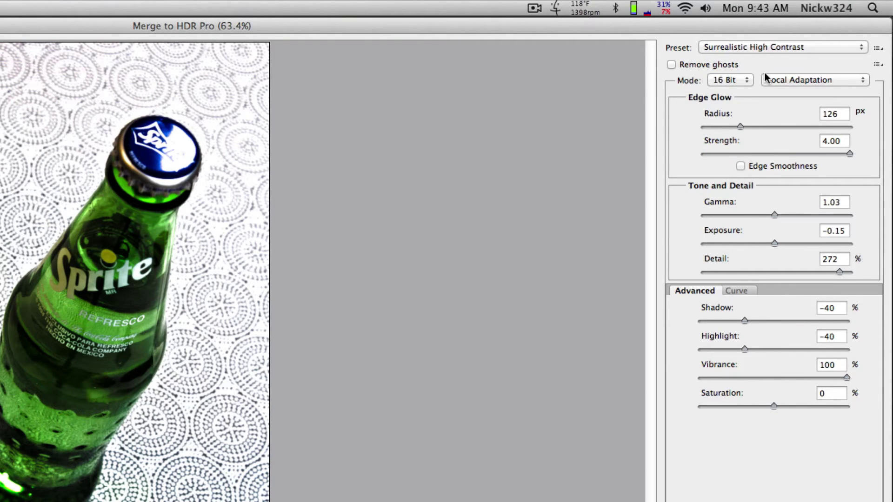
Step: Compare Photorealistic High Contrast, return to Surrealistic High Contrast, and raise Radius to 228 px
left_click(763, 47)
scroll(757, 54, "up", 3)
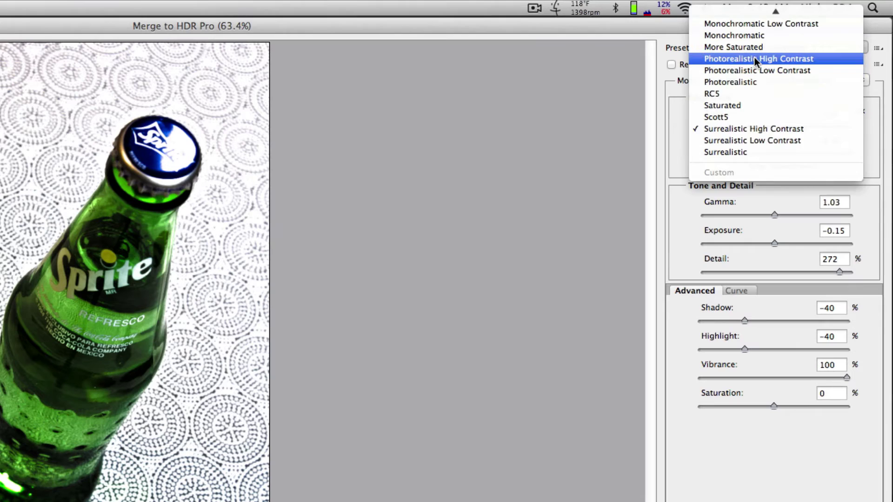
left_click(754, 58)
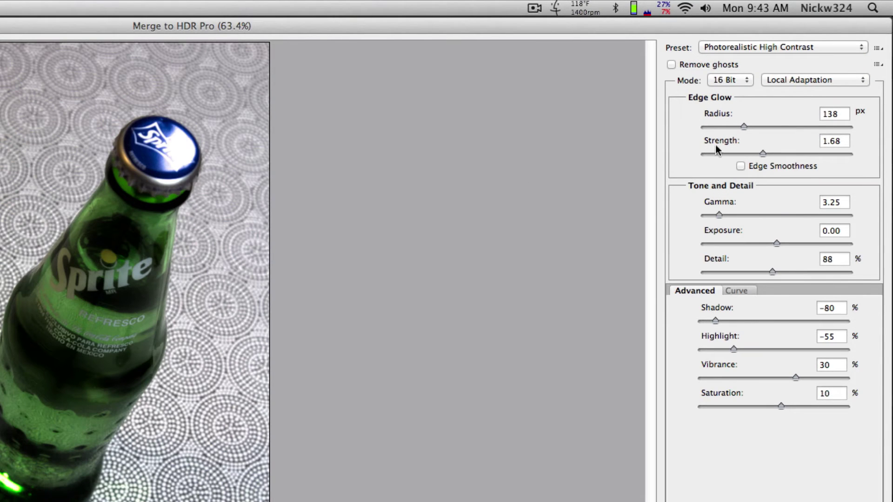
left_click(776, 44)
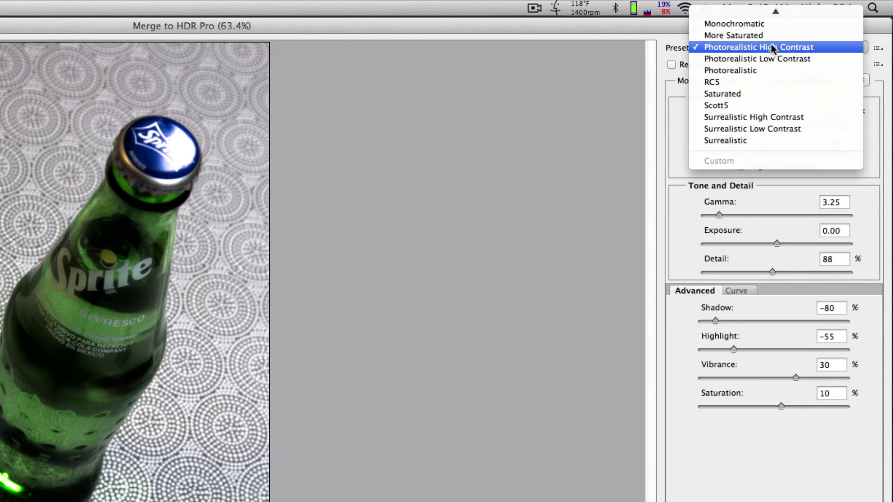
left_click(780, 118)
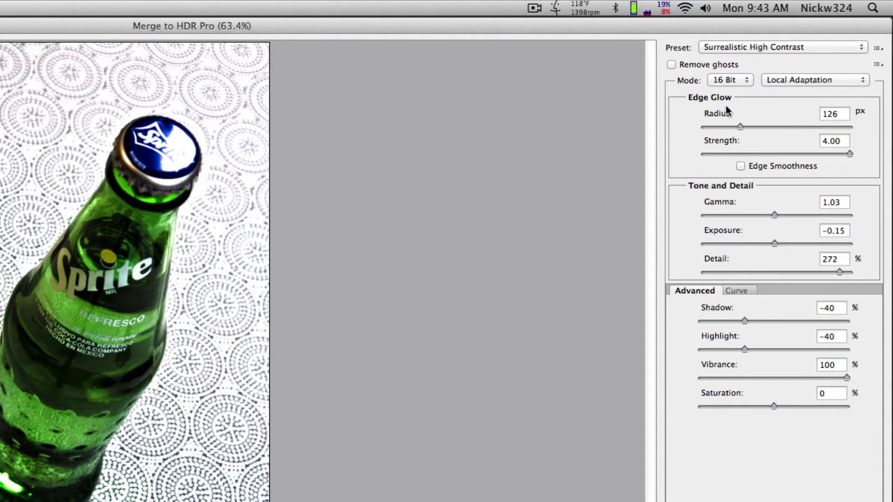
left_click_drag(742, 124, 760, 151)
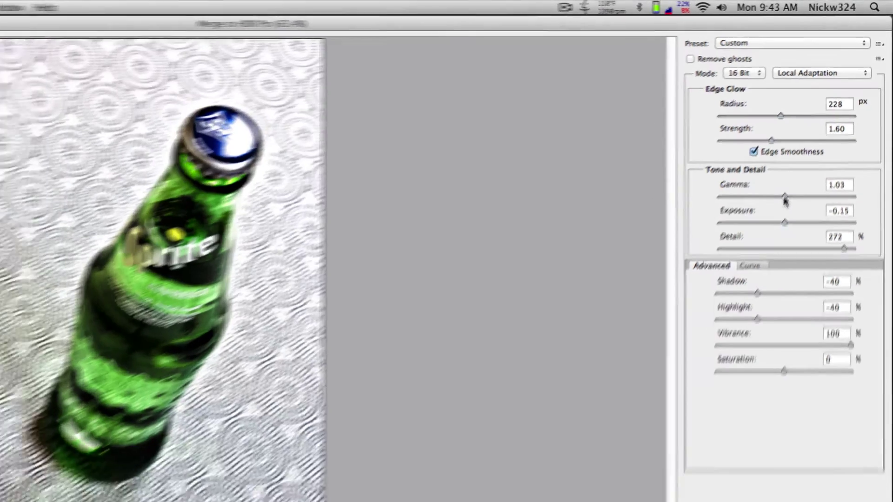
Step: Lower Gamma to 0.42 and adjust Exposure up to 0.90
left_click_drag(775, 215, 803, 214)
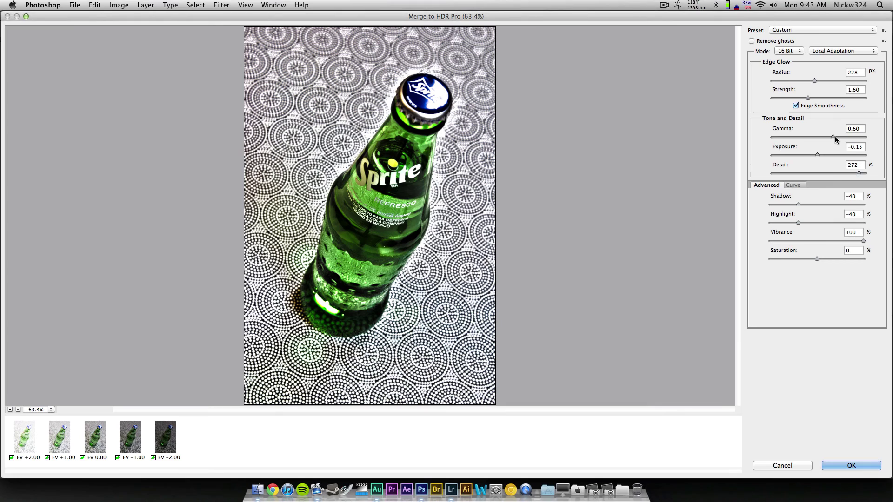
left_click_drag(835, 136, 833, 155)
left_click(805, 155)
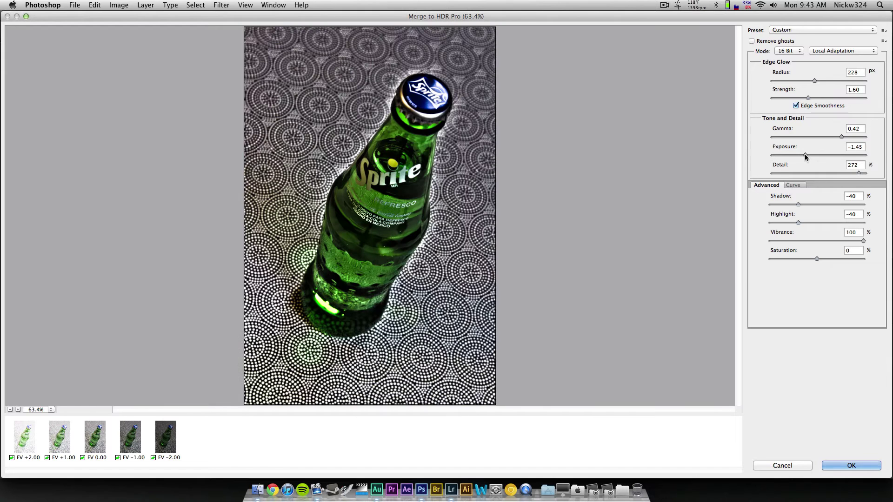
left_click(814, 153)
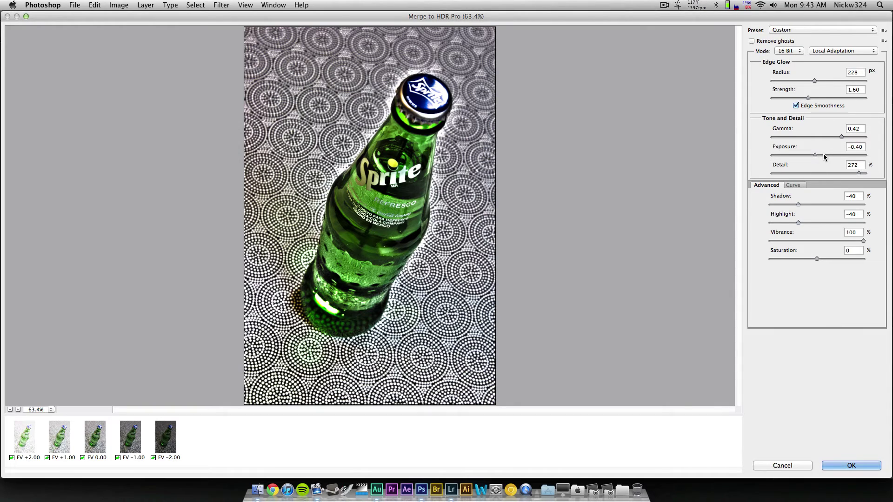
left_click(827, 155)
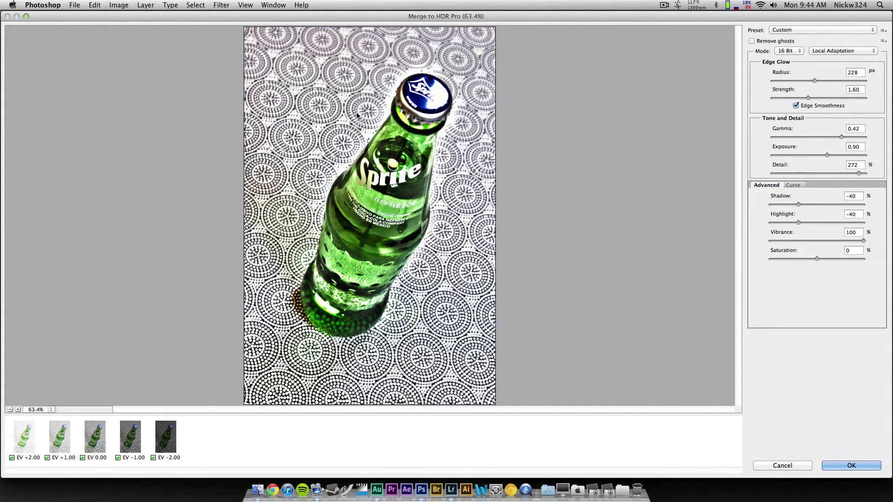
Step: Raise Shadow to 15% and settle Detail at 216%
left_click(824, 205)
left_click(838, 173)
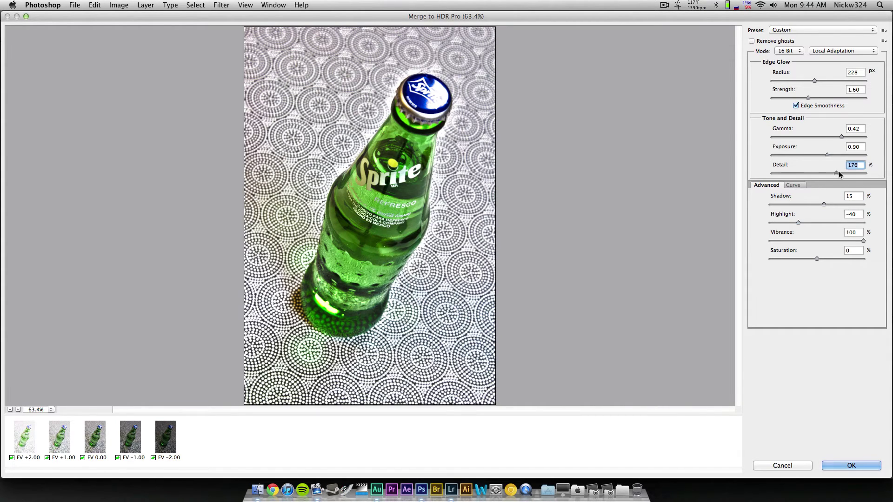
left_click(846, 173)
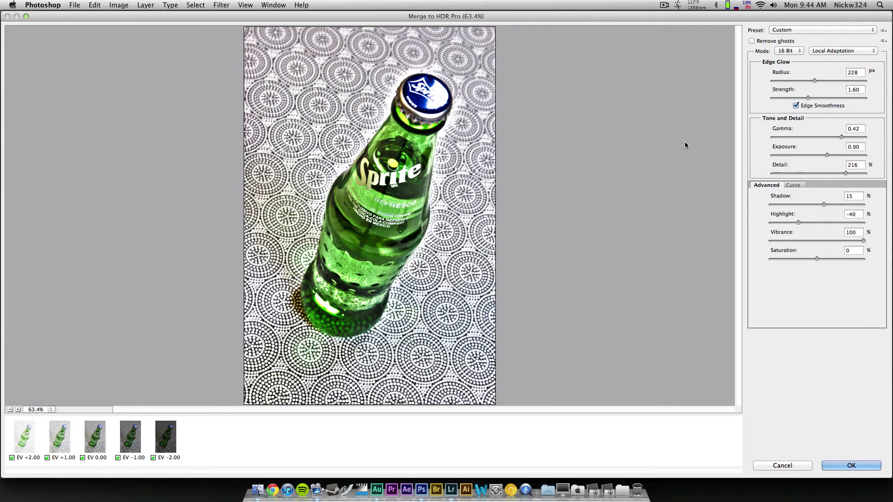
Step: Create the merged HDR document, then hide the Oil Test and masked Layer 0 layers in the master PSD
left_click(839, 466)
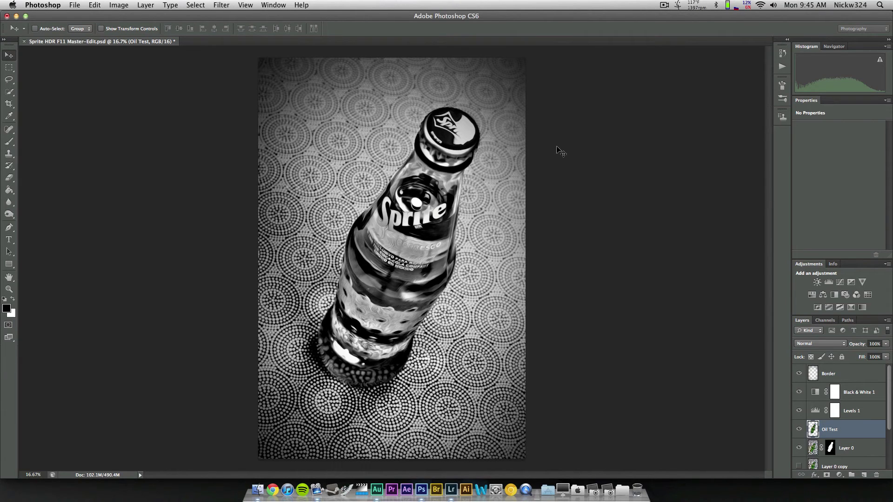
scroll(838, 425, "down", 3)
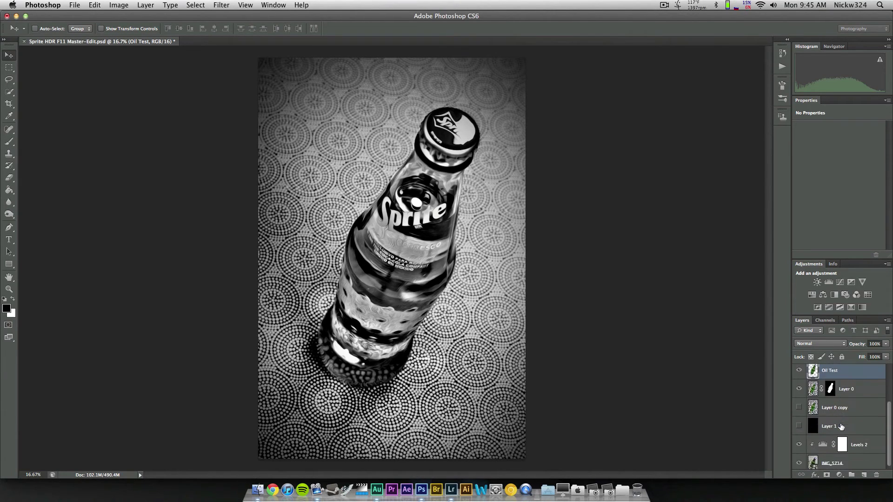
scroll(841, 427, "up", 1)
left_click(799, 382)
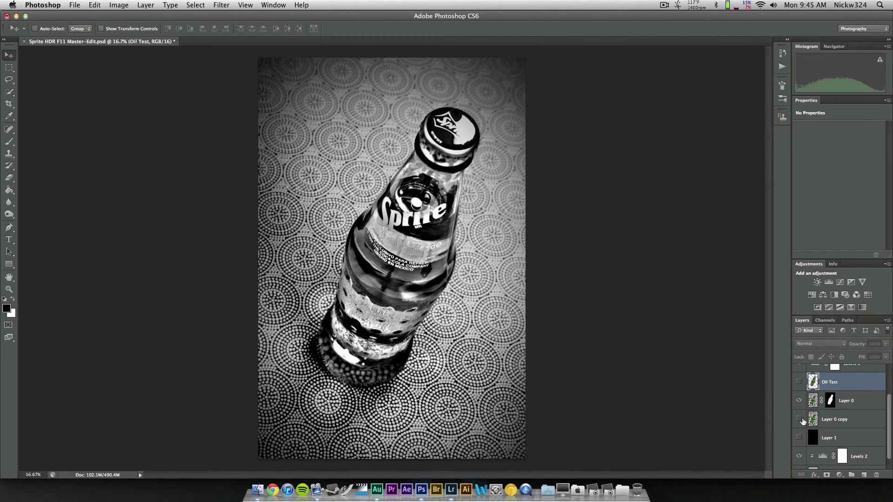
left_click(799, 400)
Step: Hide the Black & White, Border, Levels 2 and original IMG_5714 layers, leaving Layer 0 copy visible
scroll(800, 400, "up", 3)
left_click(799, 394)
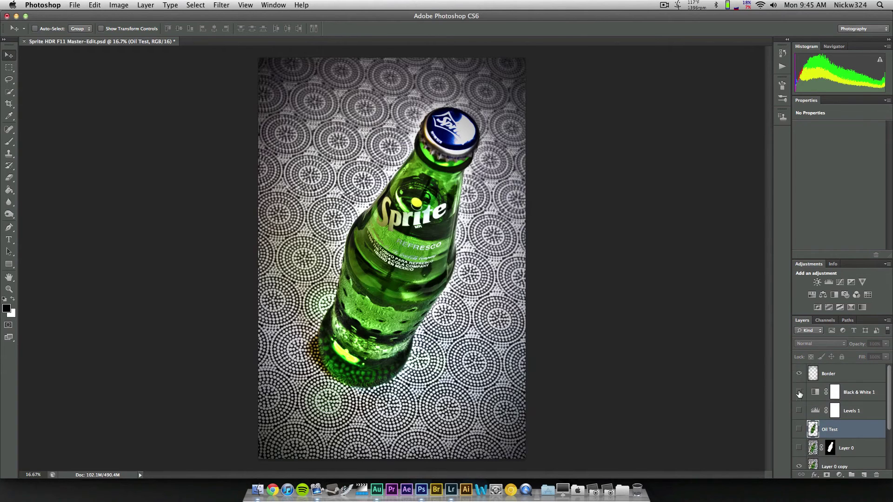
left_click(799, 373)
scroll(804, 396, "down", 3)
left_click(799, 442)
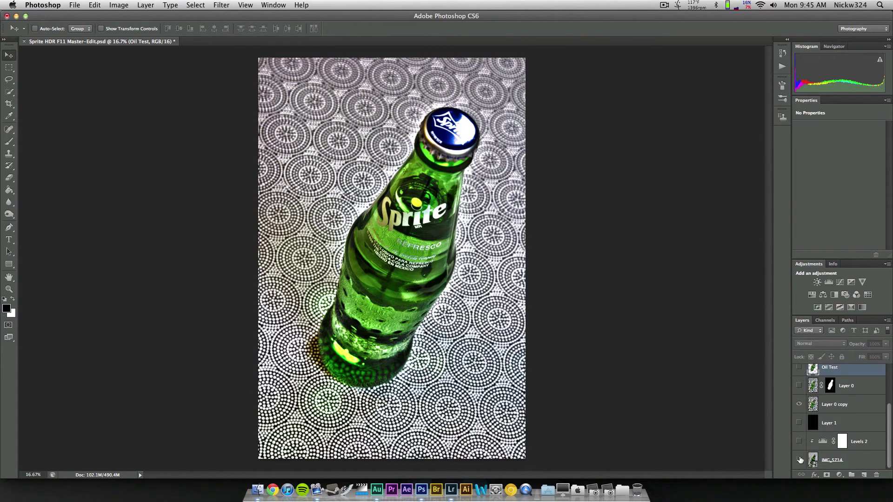
left_click(798, 460)
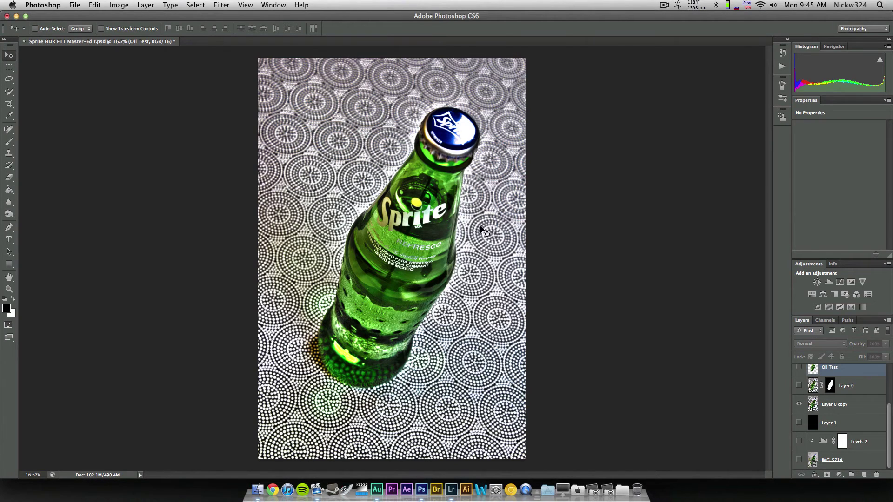
scroll(806, 398, "up", 3)
scroll(806, 399, "down", 3)
Step: Select Layer 0 copy and toggle it against the original IMG_5714 layer to compare HDR and original bottles
left_click(851, 409)
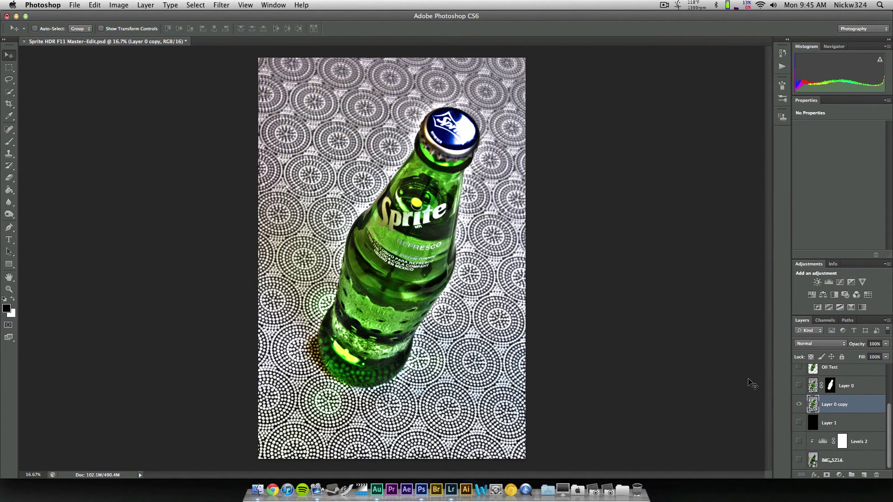
left_click(799, 404)
left_click(799, 460)
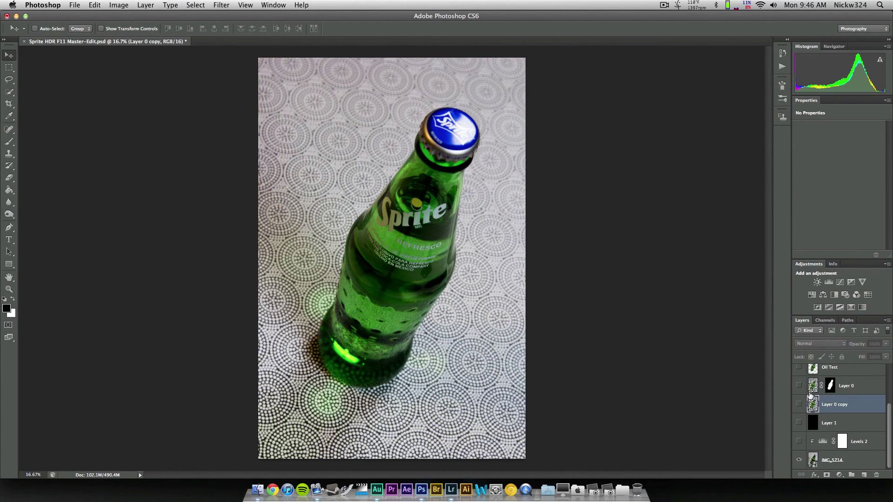
left_click(799, 404, "alt")
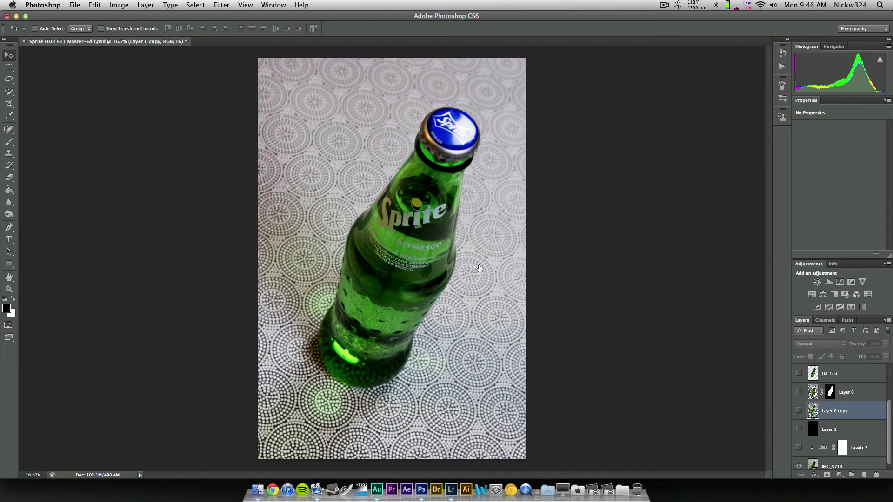
left_click(800, 412)
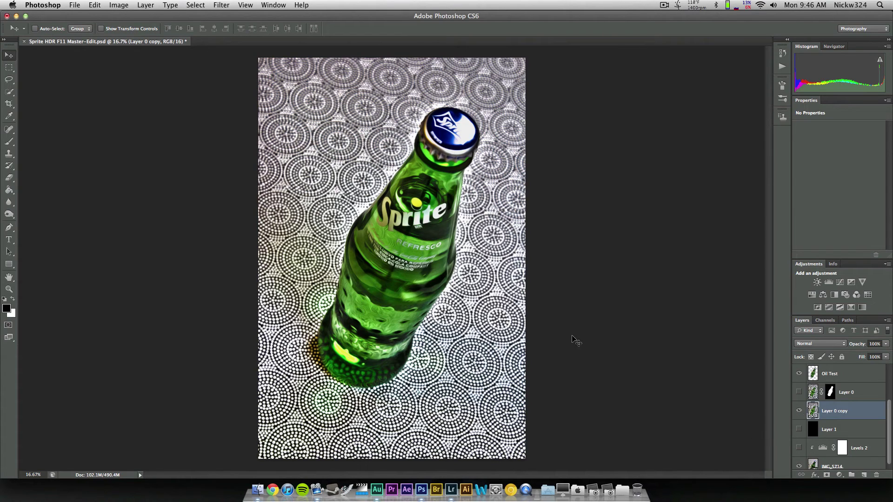
left_click(800, 410)
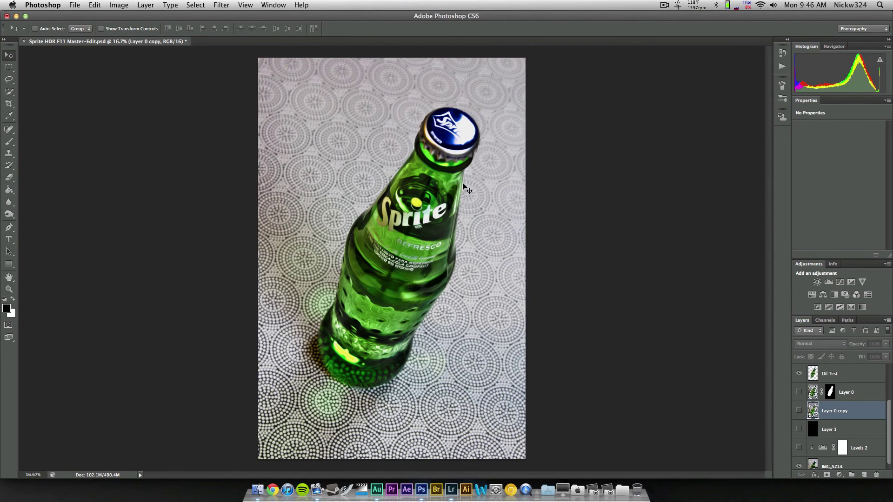
Step: Show the black Layer 1, make masked Layer 0 active and visible, then hide the black layer
left_click(799, 429)
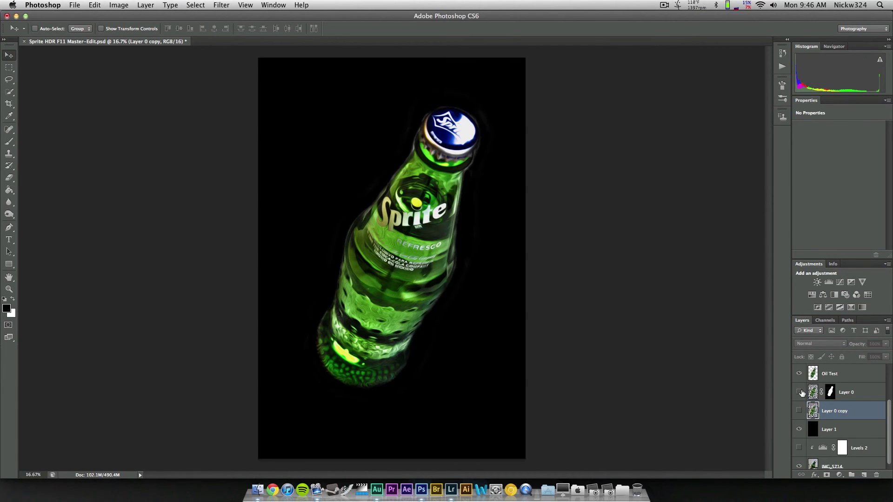
left_click(854, 394)
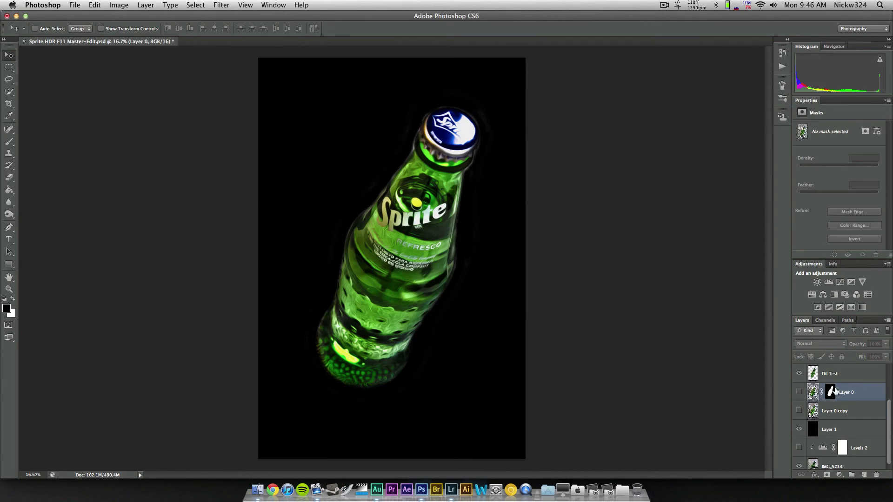
left_click(799, 393)
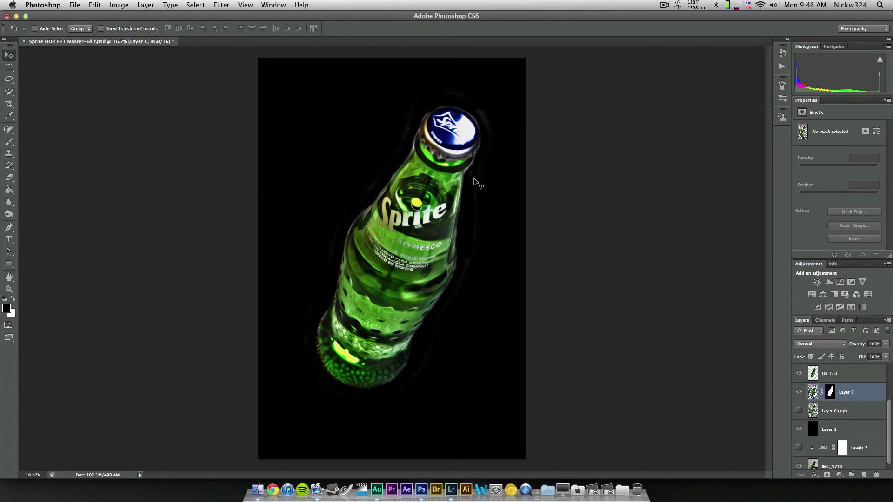
left_click(799, 430)
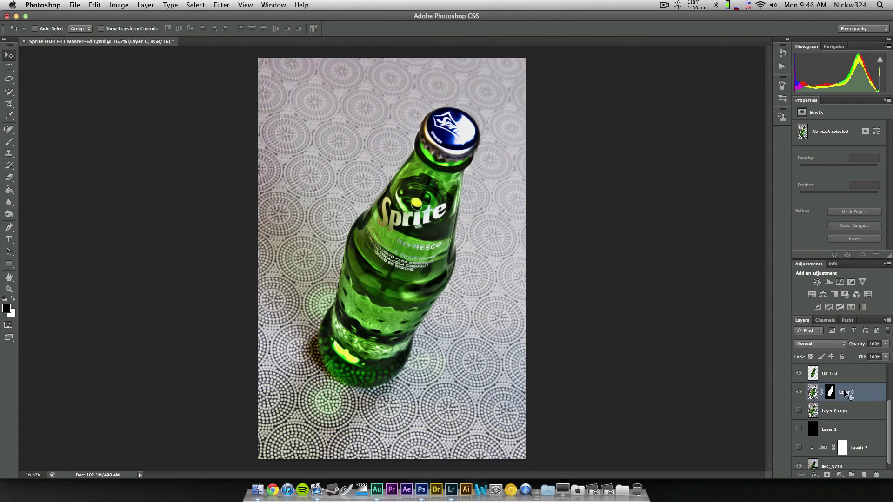
Step: Hide the Oil Test layer and toggle Layer 0 off and on to compare the HDR look
left_click(799, 375)
scroll(800, 377, "up", 1)
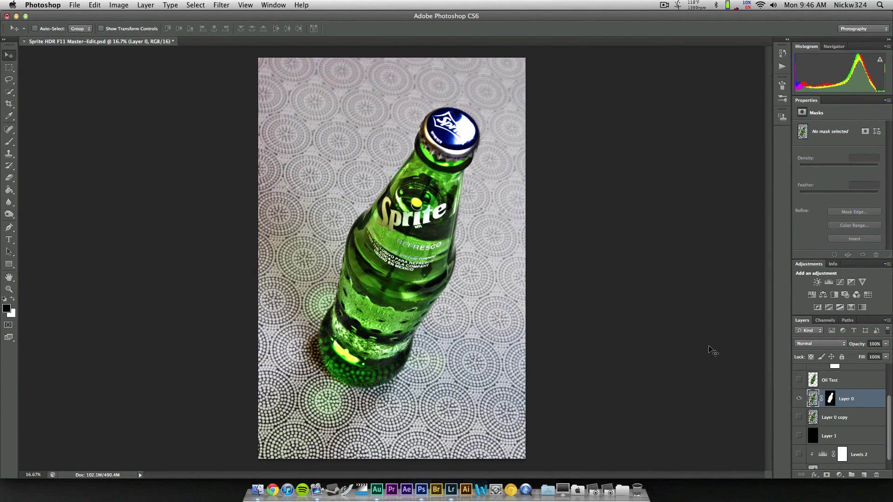
left_click(800, 399)
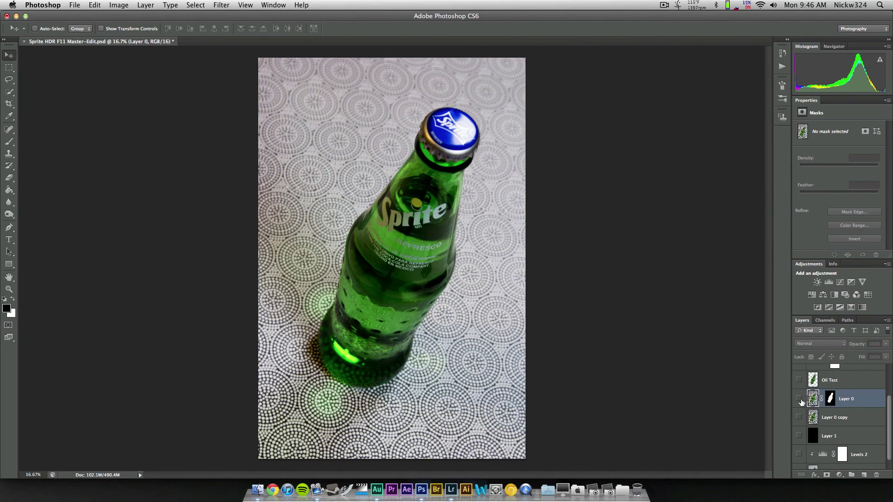
left_click(800, 400)
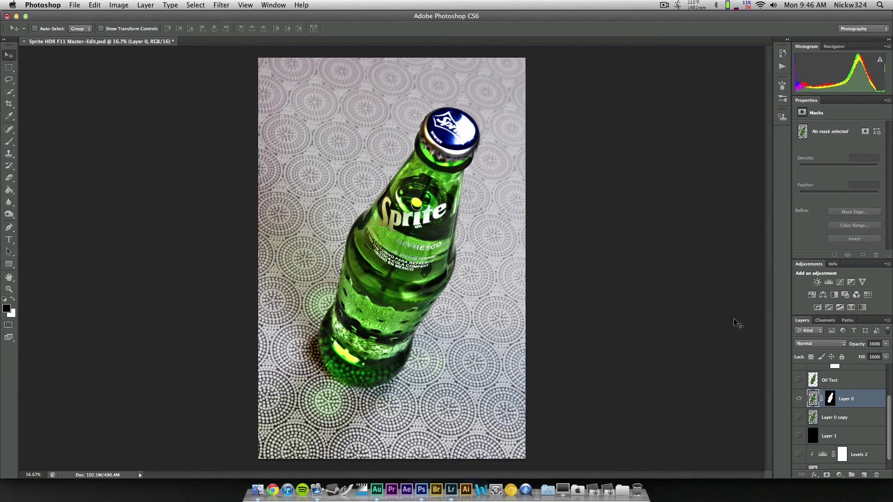
Step: Make the Levels 2, Levels 1, Black & White 1 and Border layers visible
scroll(865, 409, "down", 2)
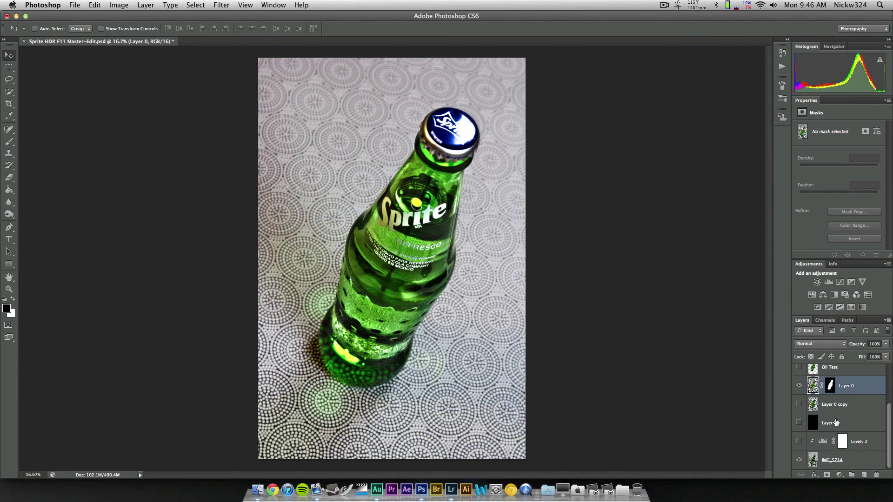
left_click(800, 441)
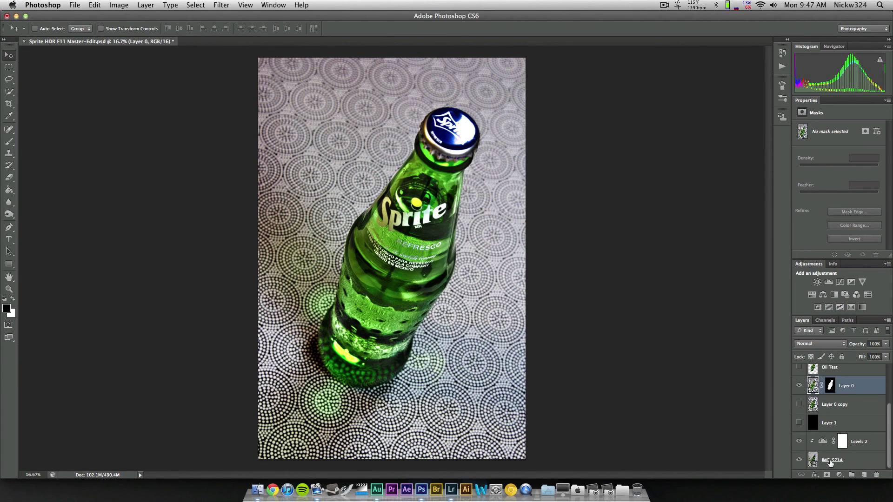
scroll(830, 461, "up", 3)
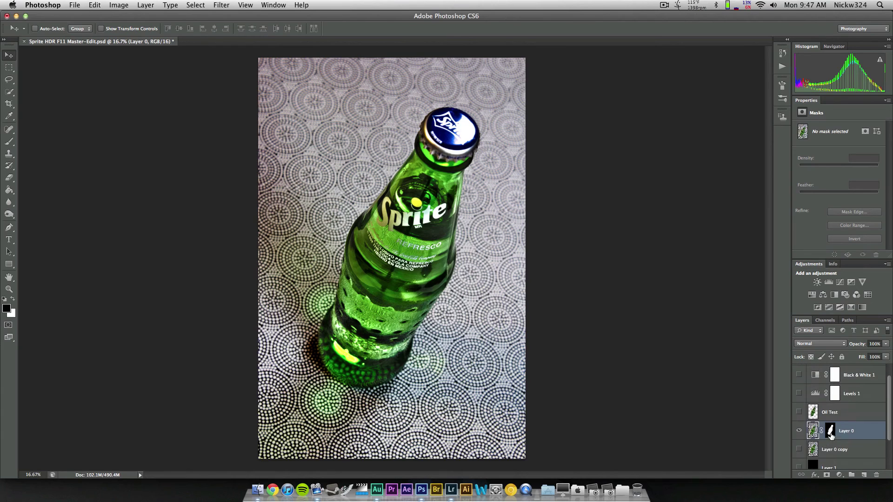
scroll(832, 435, "up", 1)
left_click(799, 406)
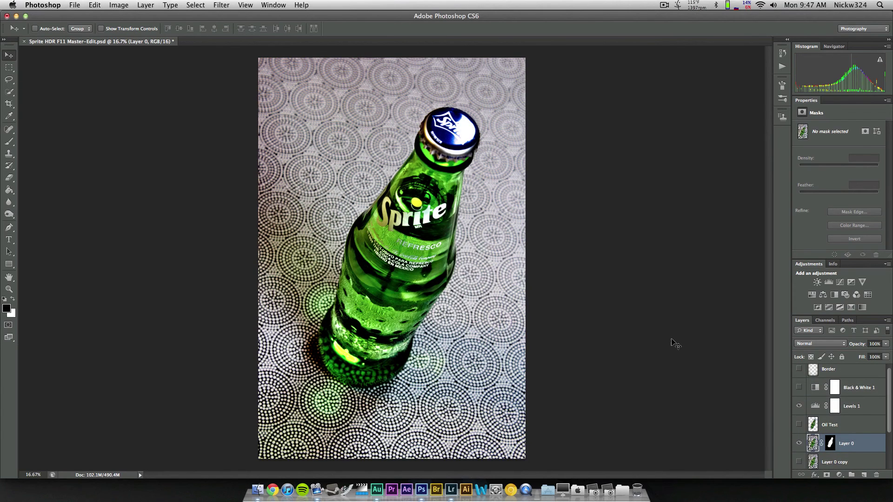
left_click(800, 387)
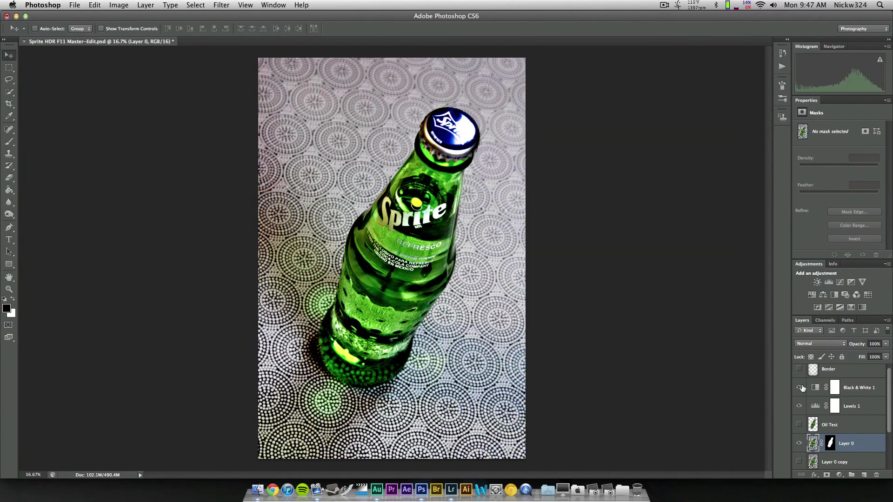
scroll(822, 418, "up", 1)
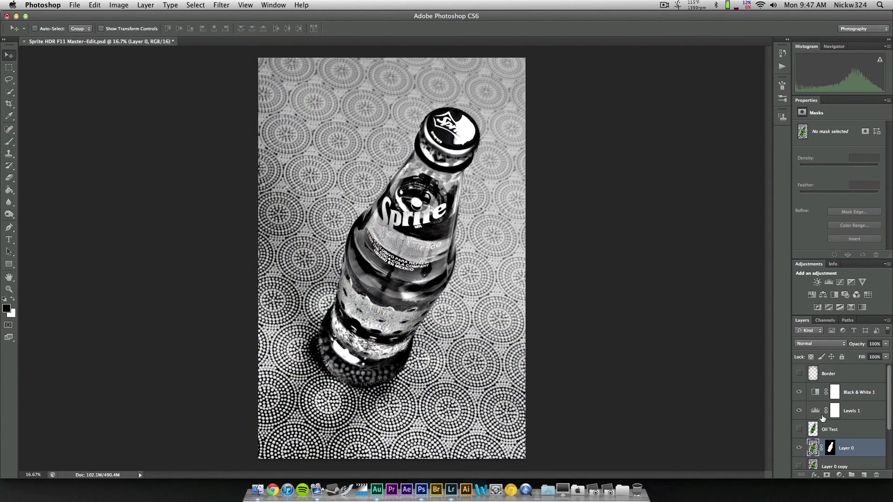
left_click(799, 374)
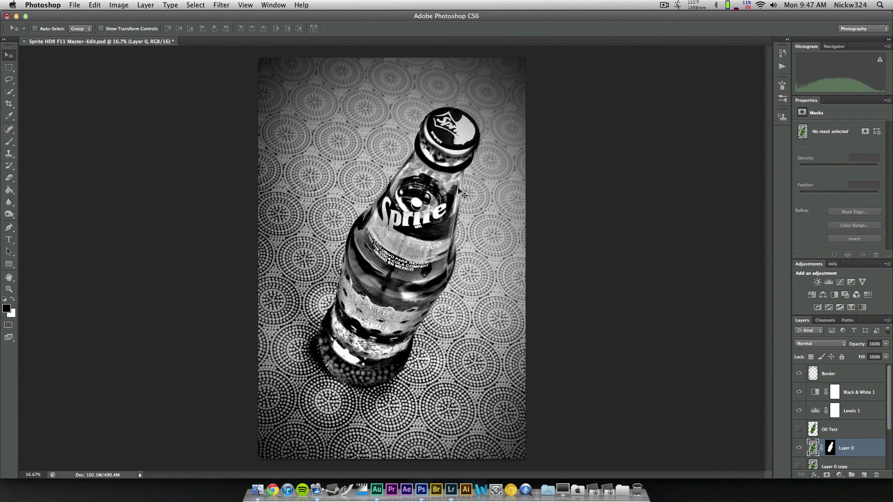
Step: Select the Oil Test layer and make it visible for the oil-paint effect
scroll(838, 432, "down", 2)
scroll(841, 432, "up", 2)
scroll(837, 419, "down", 1)
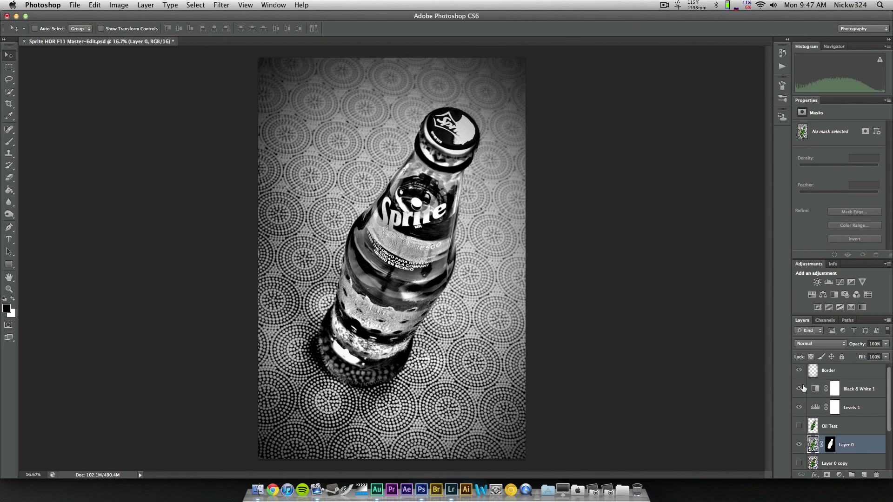
left_click(222, 5)
left_click(367, 44)
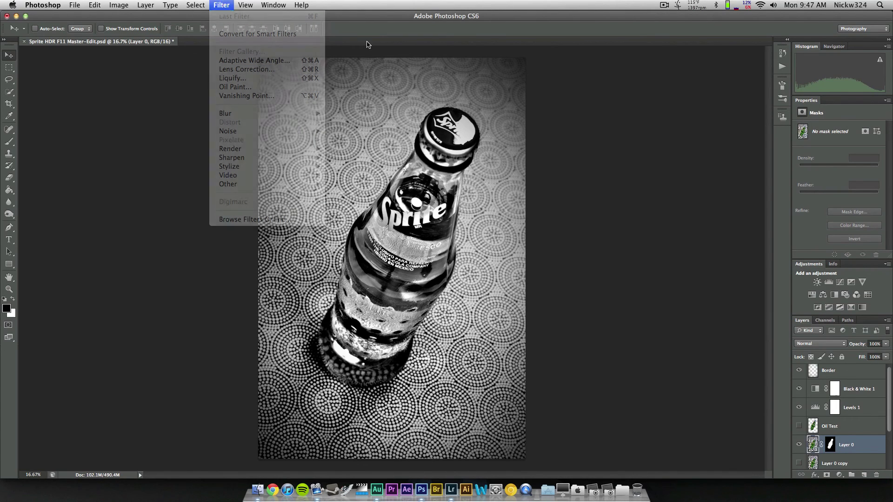
left_click(839, 427)
left_click(799, 427)
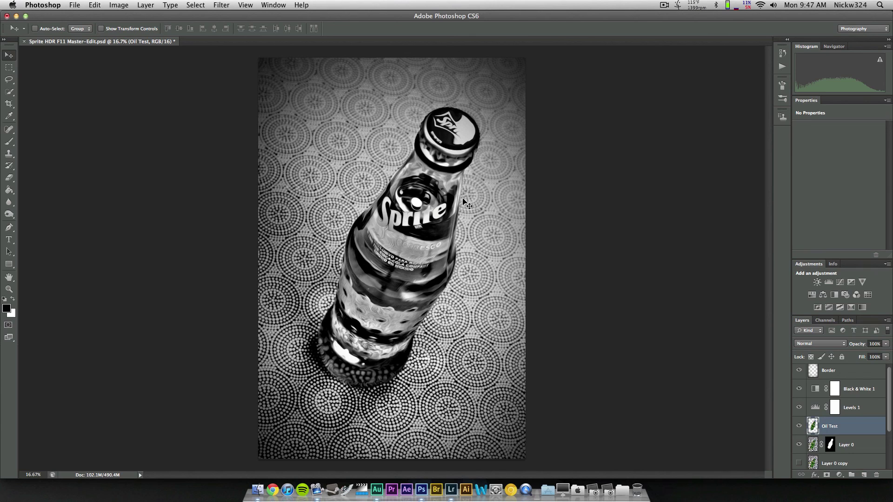
Step: In Lightroom, show the Sprite HDR folder's 16 photos and move the selected photo into Develop
left_click(451, 489)
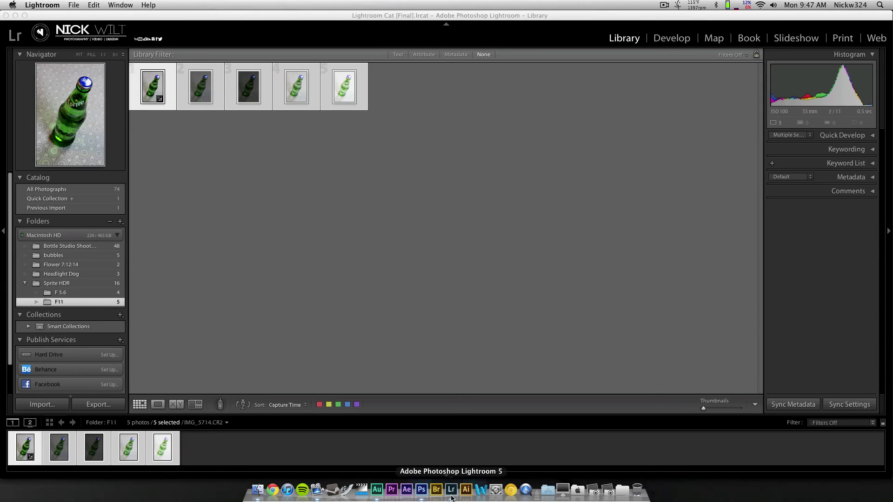
left_click(54, 285)
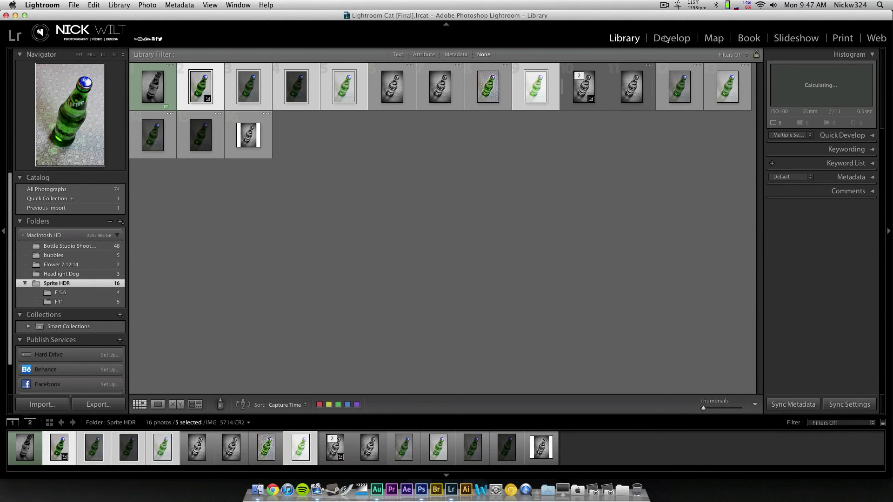
left_click(668, 41)
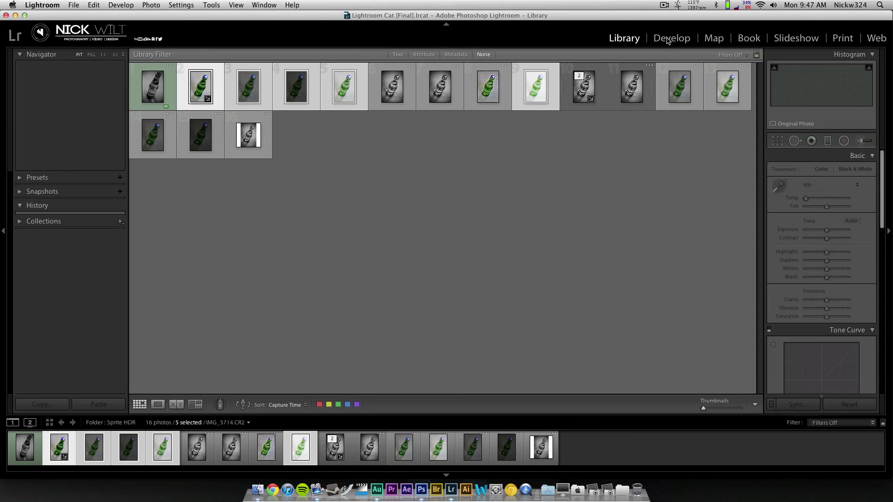